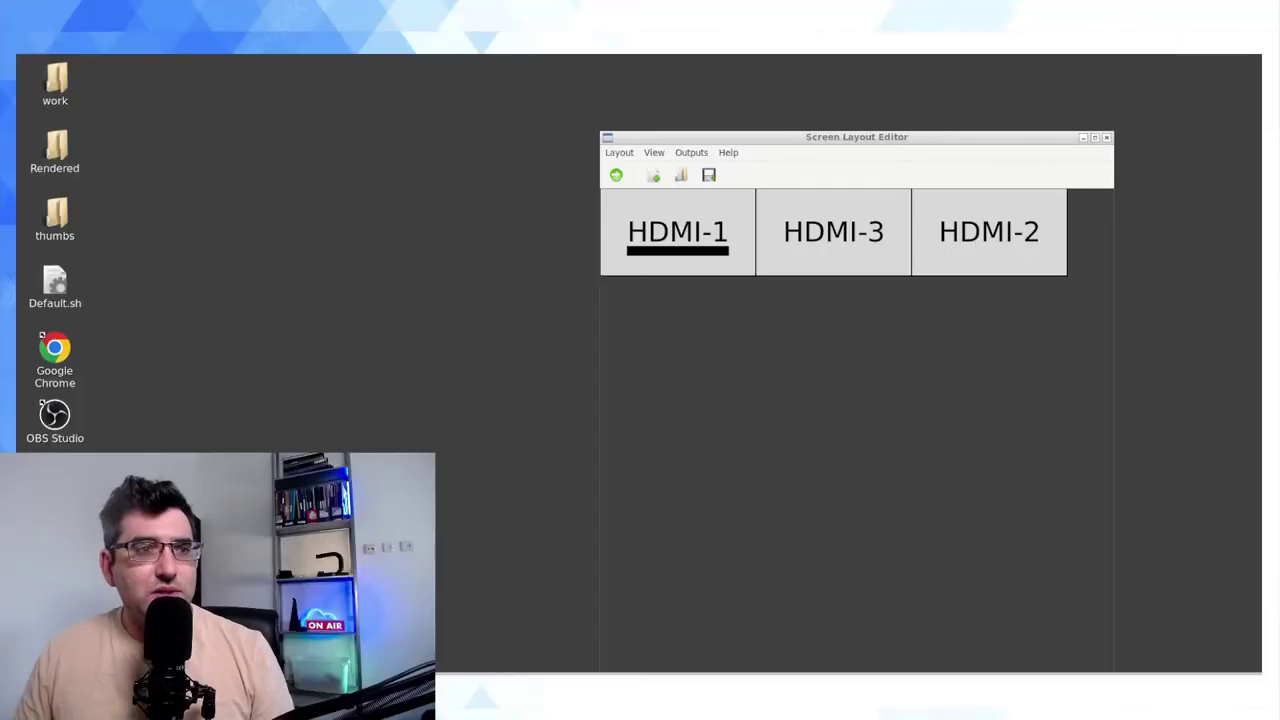
Set the orientation of the HDMI-1 display to left
{"action": "left_click_drag", "start_coordinate": [786, 146], "coordinate": [684, 277]}
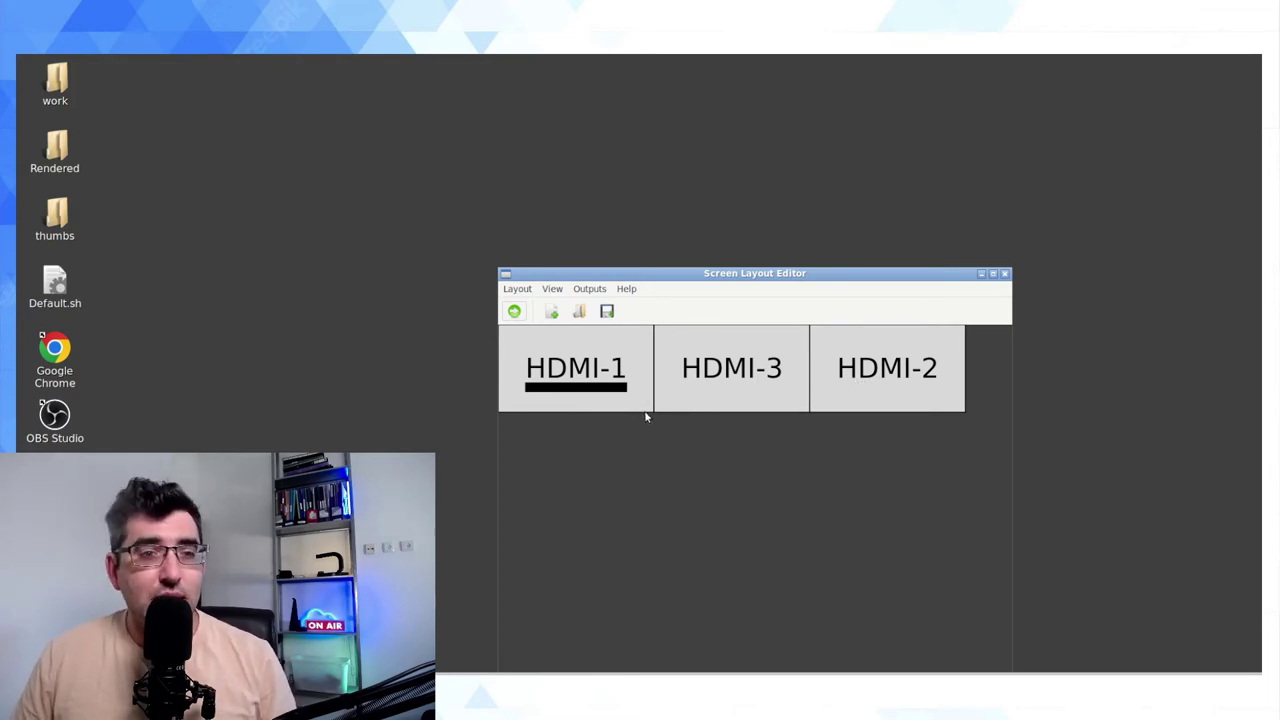
{"action": "right_click", "coordinate": [601, 370]}
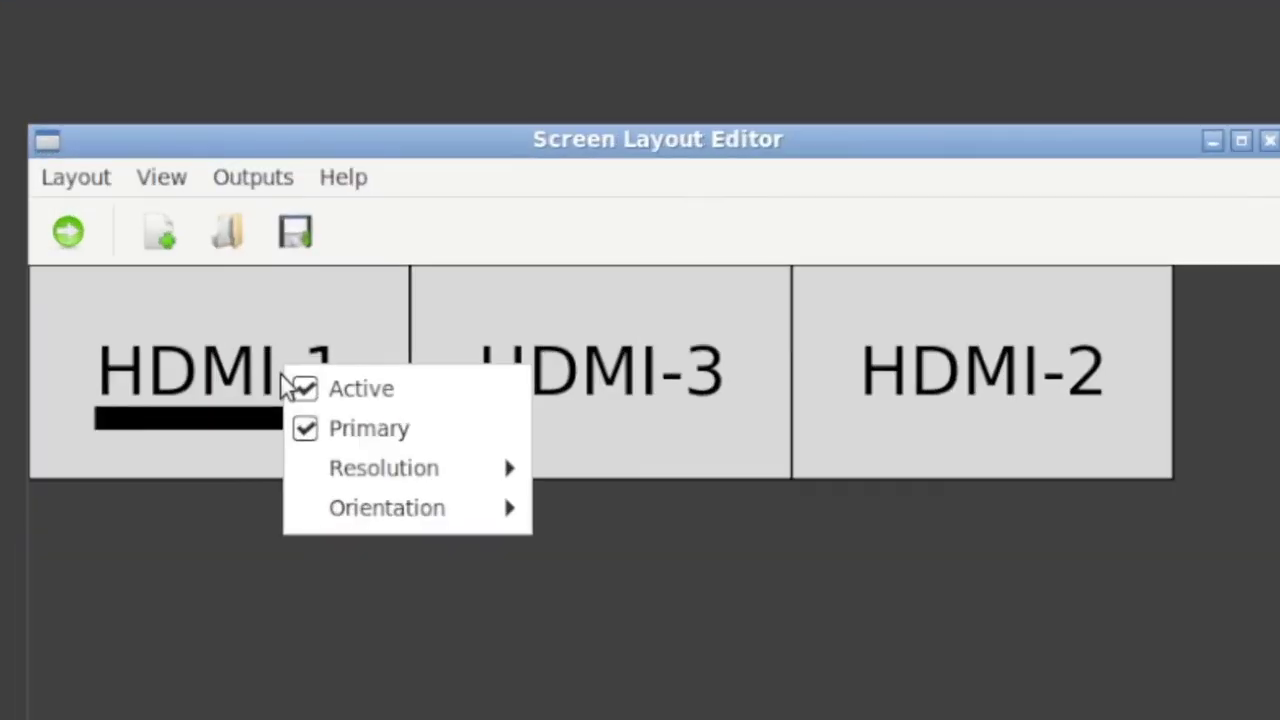
{"action": "mouse_move", "coordinate": [380, 512]}
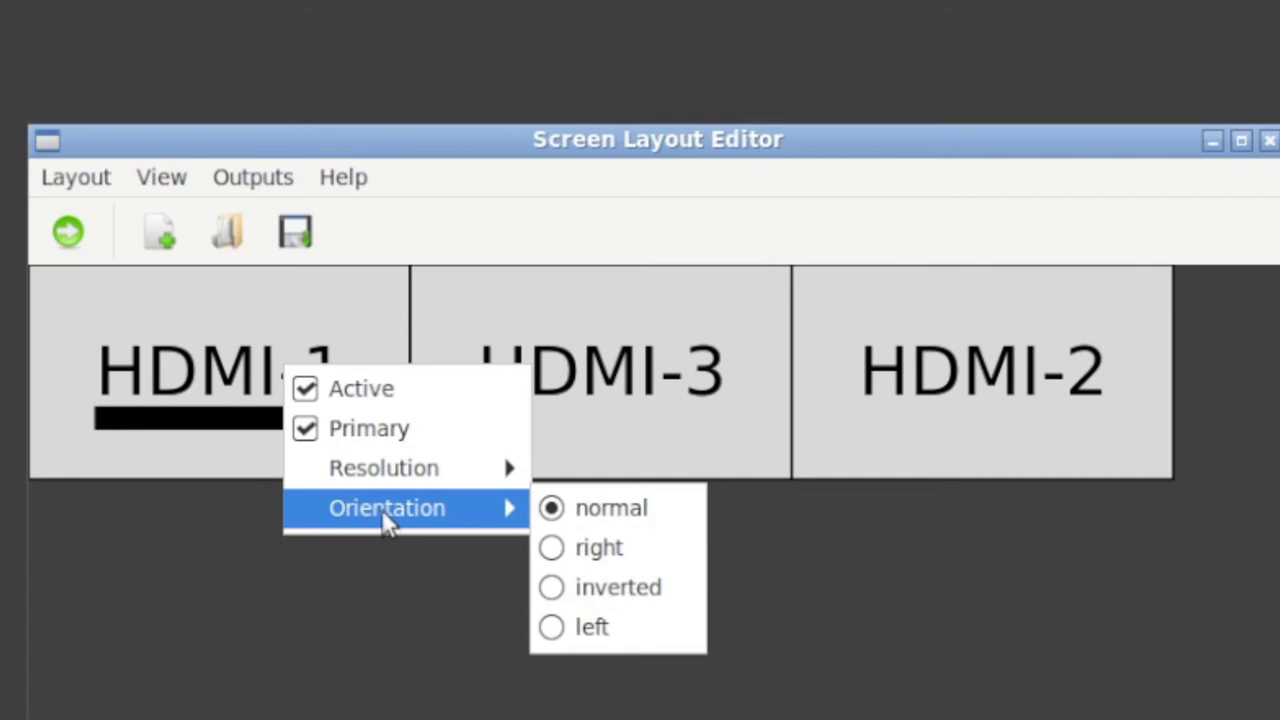
{"action": "left_click", "coordinate": [612, 630]}
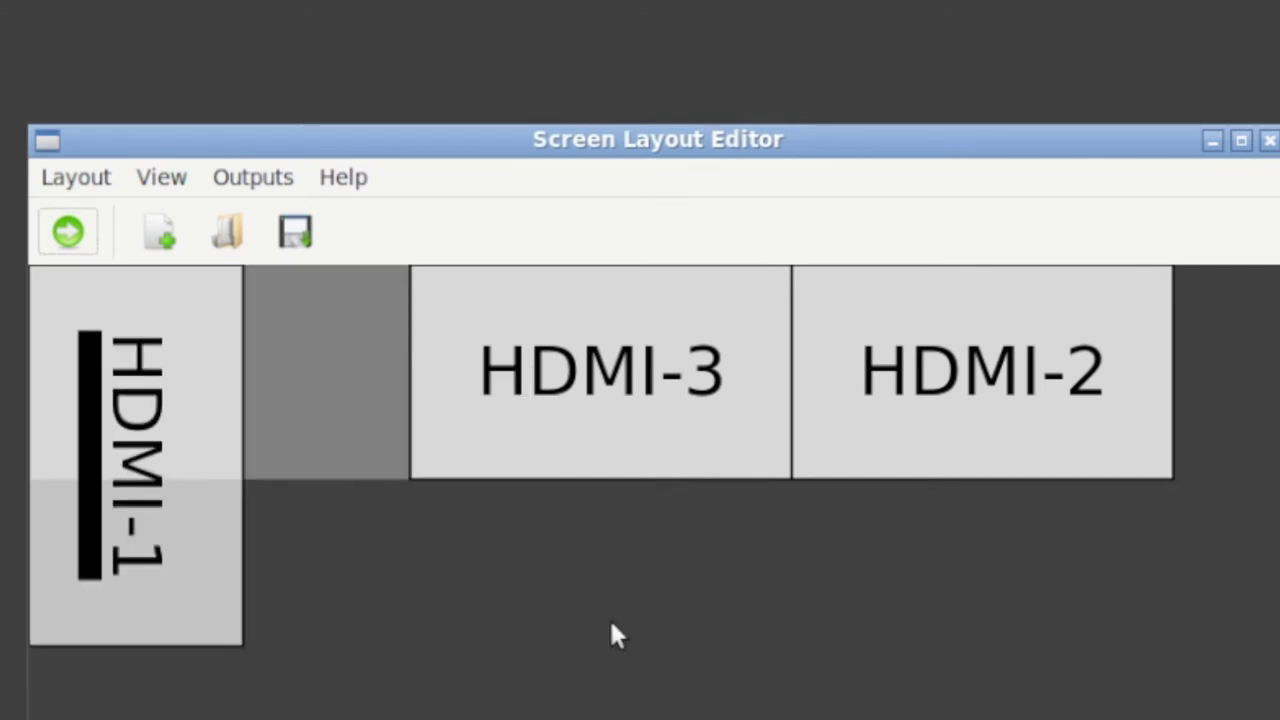
Set the orientation of the HDMI-1 display to right
{"action": "right_click", "coordinate": [186, 503]}
{"action": "mouse_move", "coordinate": [278, 644]}
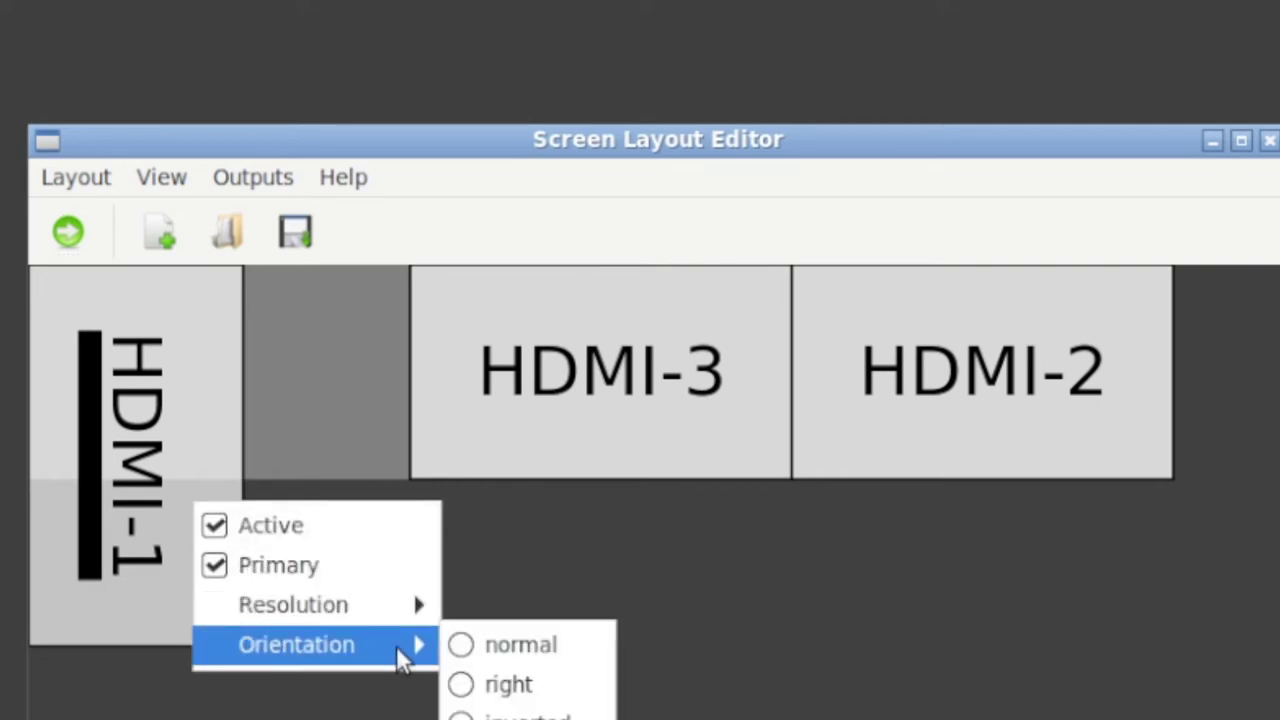
{"action": "left_click", "coordinate": [503, 685]}
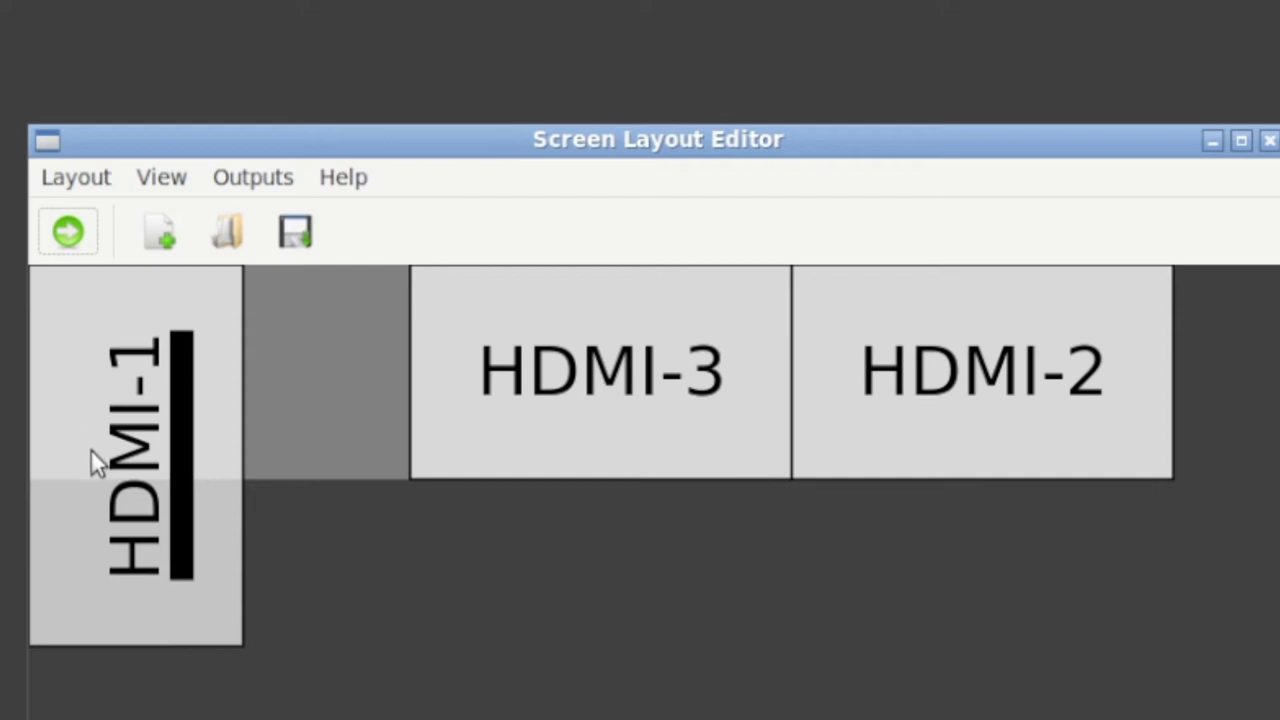
Save the current screen layout as Left_document_view.sh in the .screenlayout folder
{"action": "left_click", "coordinate": [104, 176]}
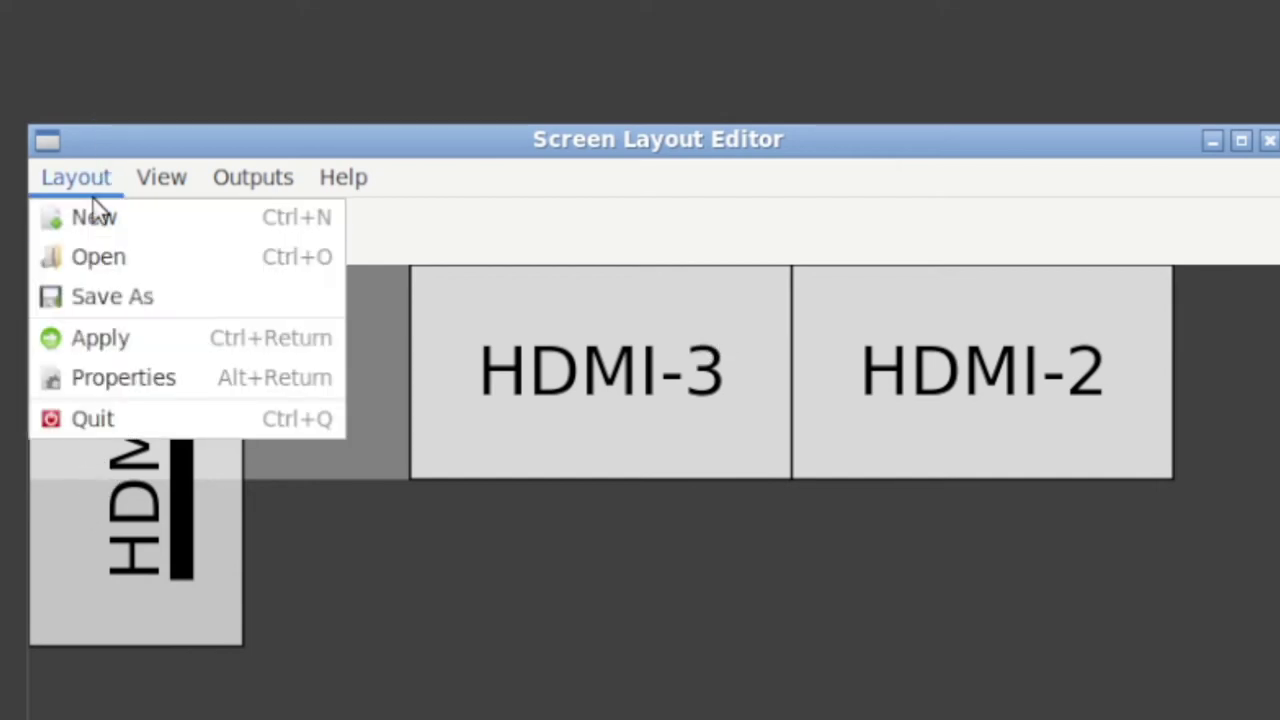
{"action": "left_click", "coordinate": [99, 294]}
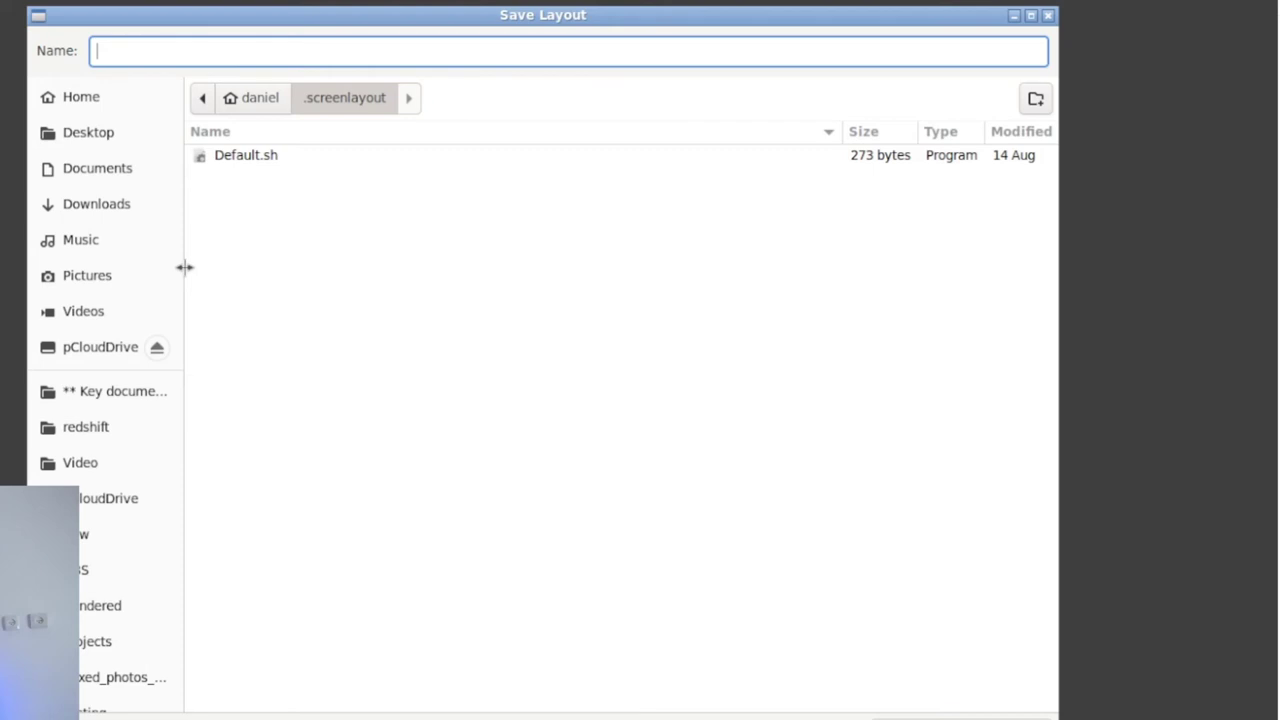
{"action": "type", "text": "Left_document_view.sh"}
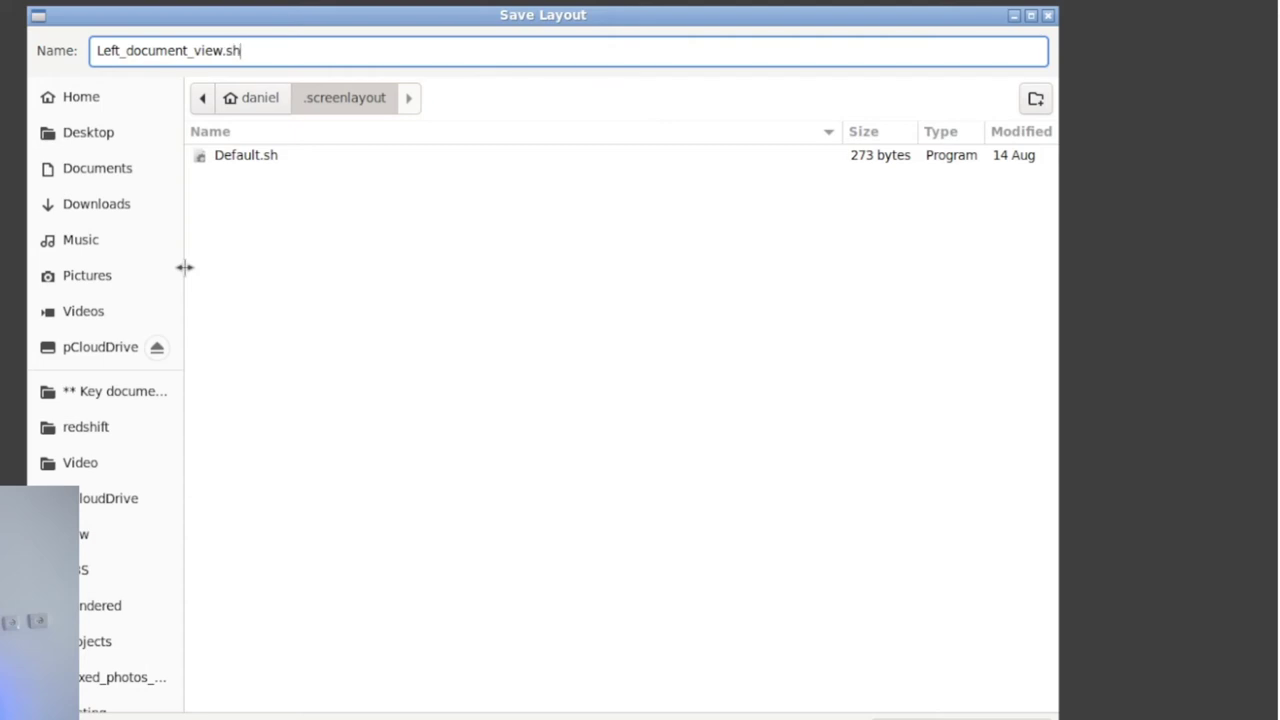
{"action": "key", "text": "Return"}
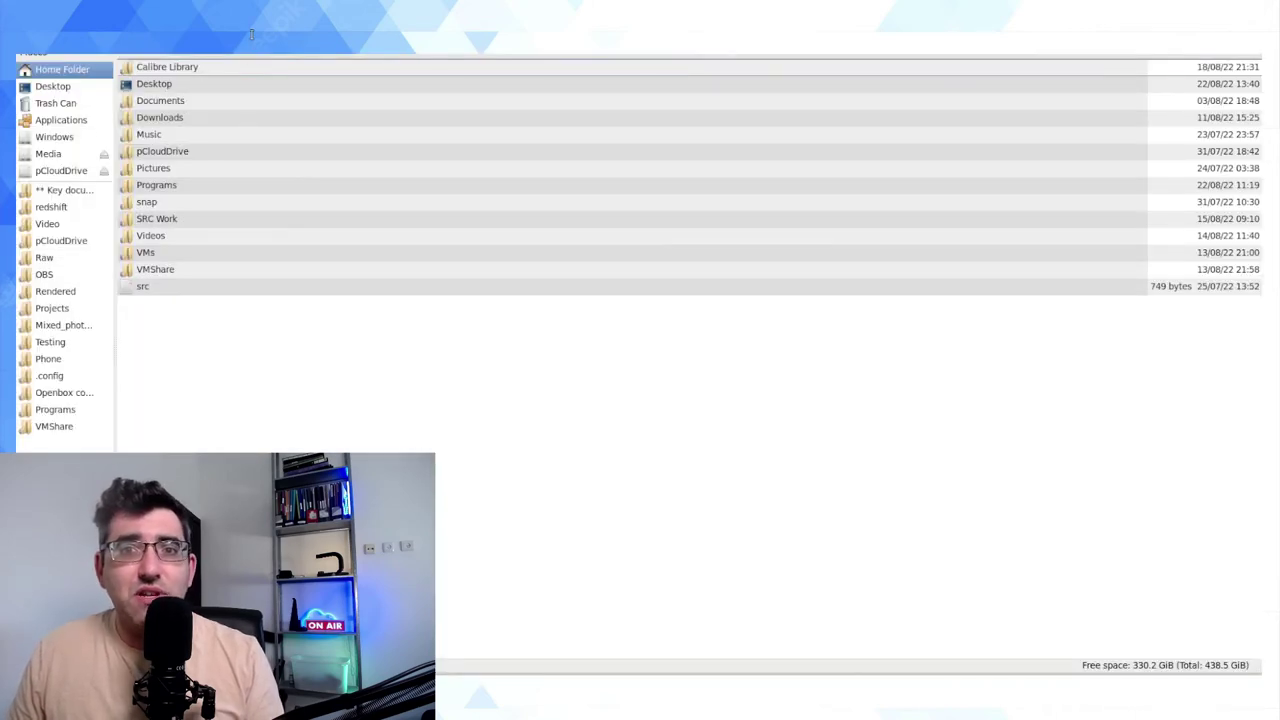
In the file manager, copy Left_document_view.sh from the home directory's .screenlayout folder to the Desktop folder
{"action": "type", "text": "."}
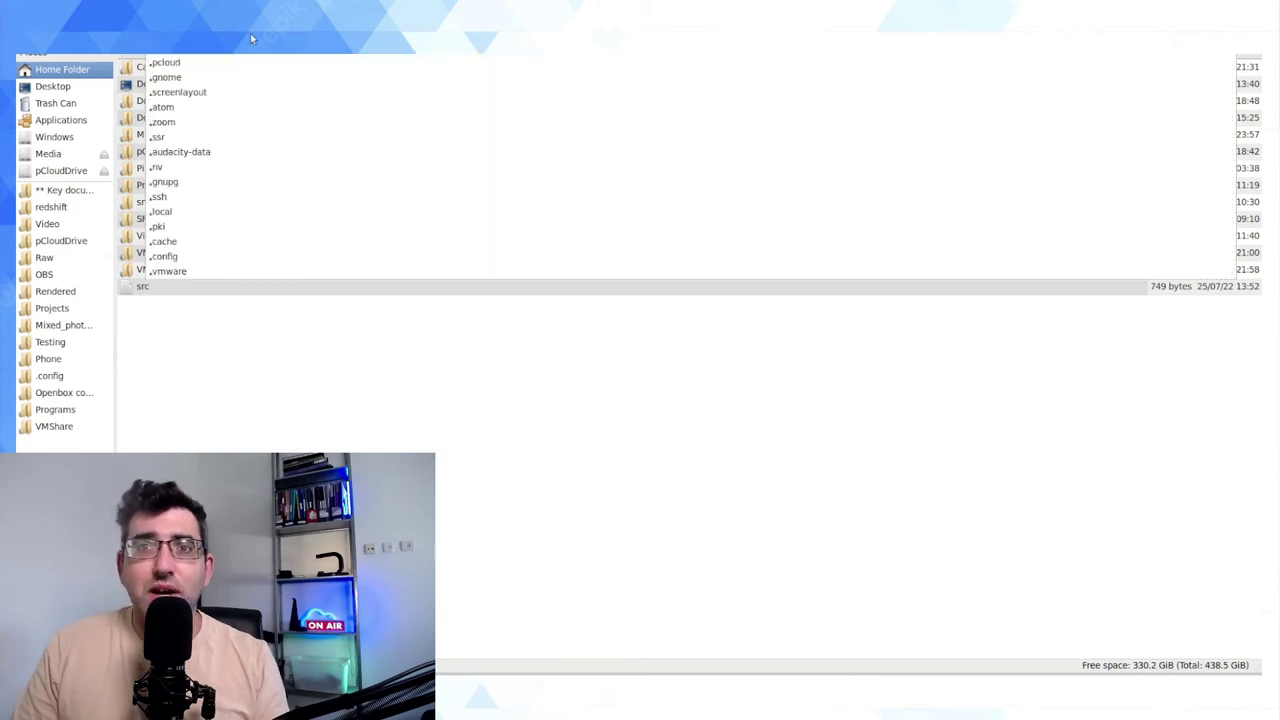
{"action": "type", "text": "screenlayout"}
{"action": "key", "text": "Return"}
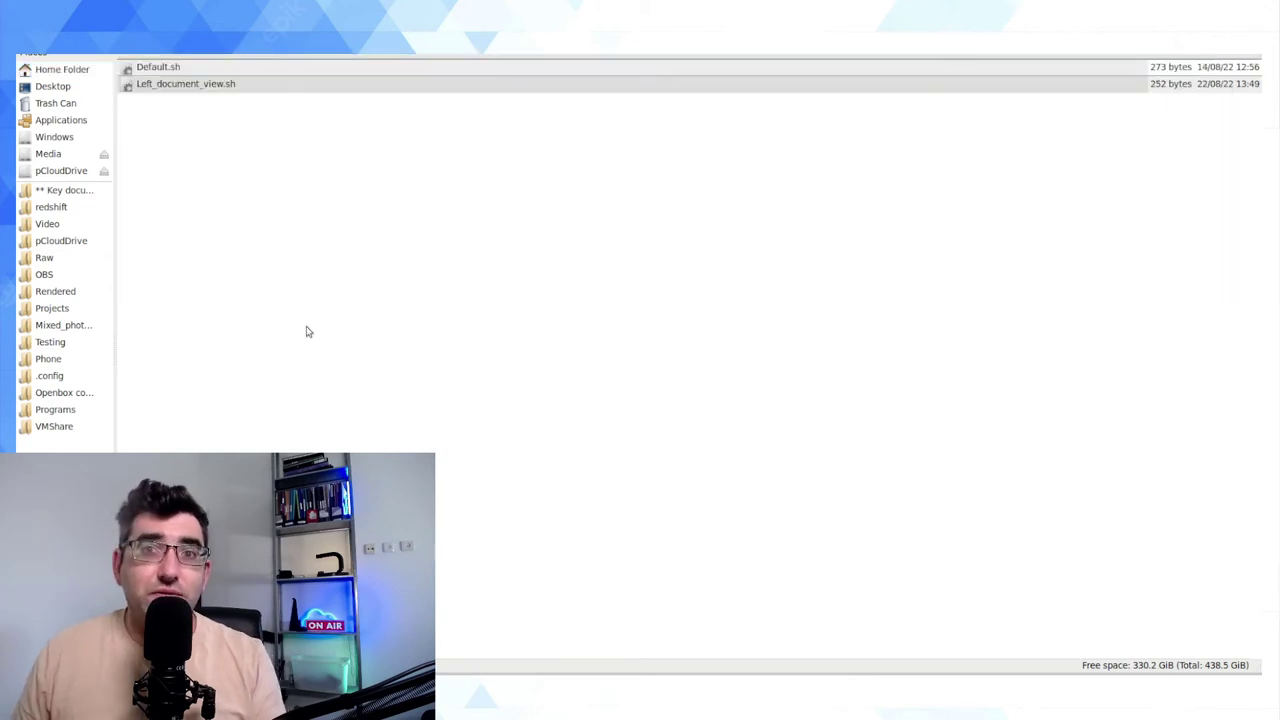
{"action": "left_click", "coordinate": [213, 86]}
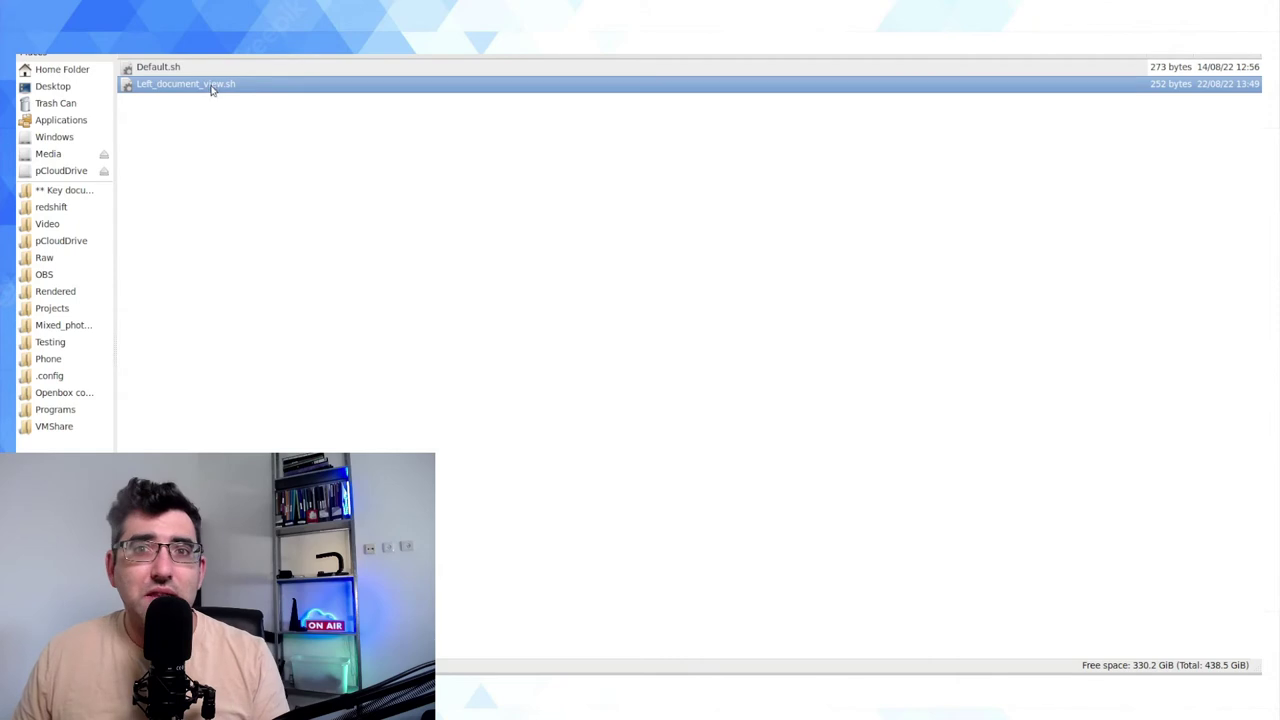
{"action": "right_click", "coordinate": [213, 86]}
{"action": "left_click", "coordinate": [276, 178]}
{"action": "left_click", "coordinate": [55, 87]}
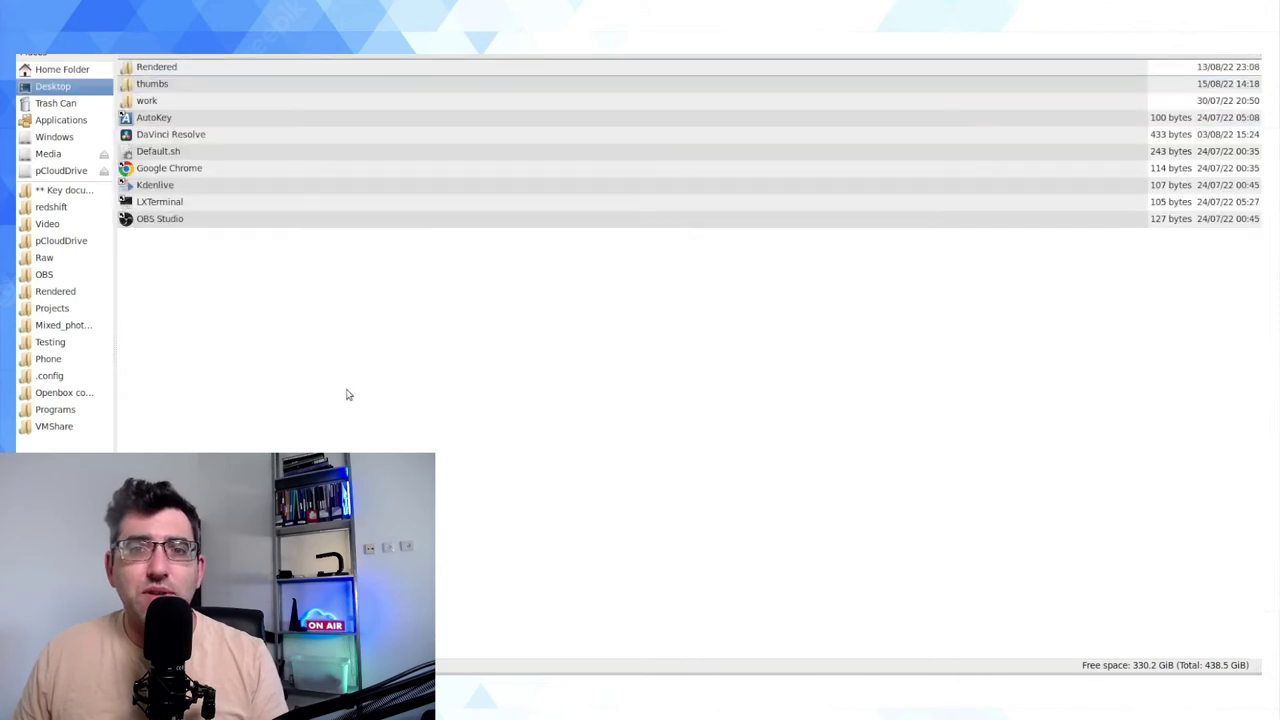
{"action": "key", "text": "ctrl+v"}
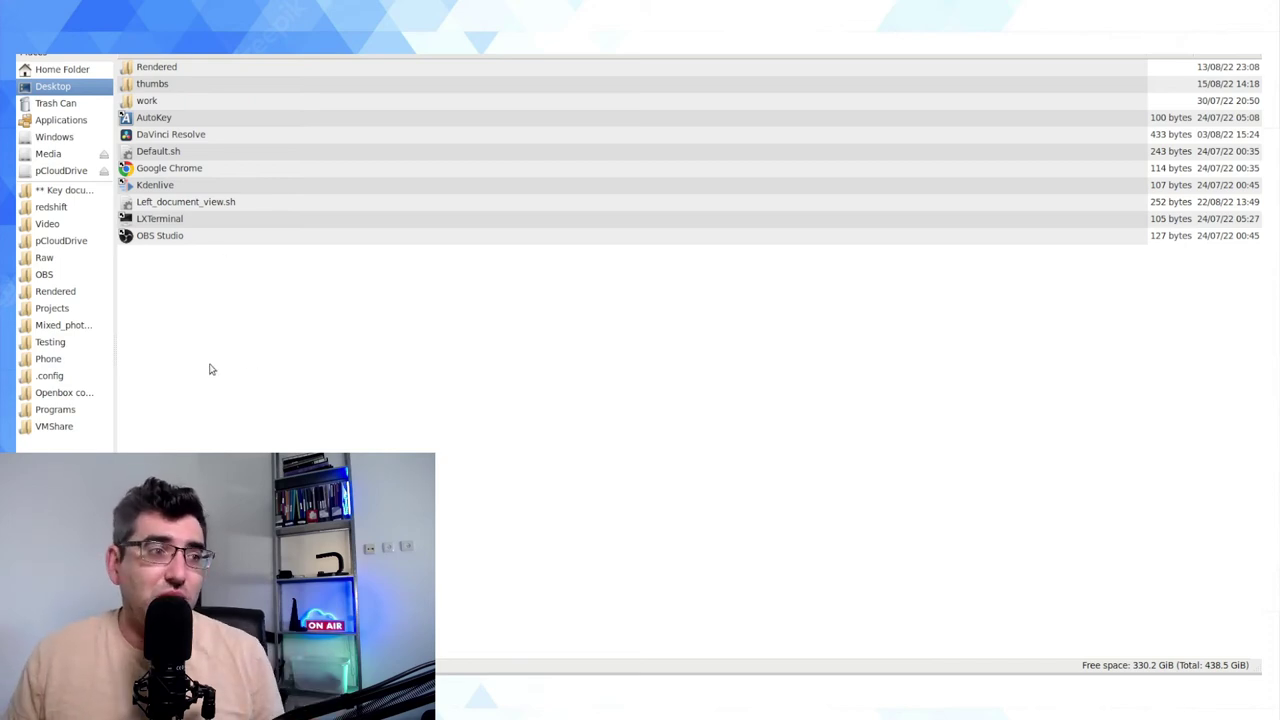
Create a new folder named "Monitor layouts" in the Desktop folder
{"action": "right_click", "coordinate": [210, 369]}
{"action": "mouse_move", "coordinate": [270, 375]}
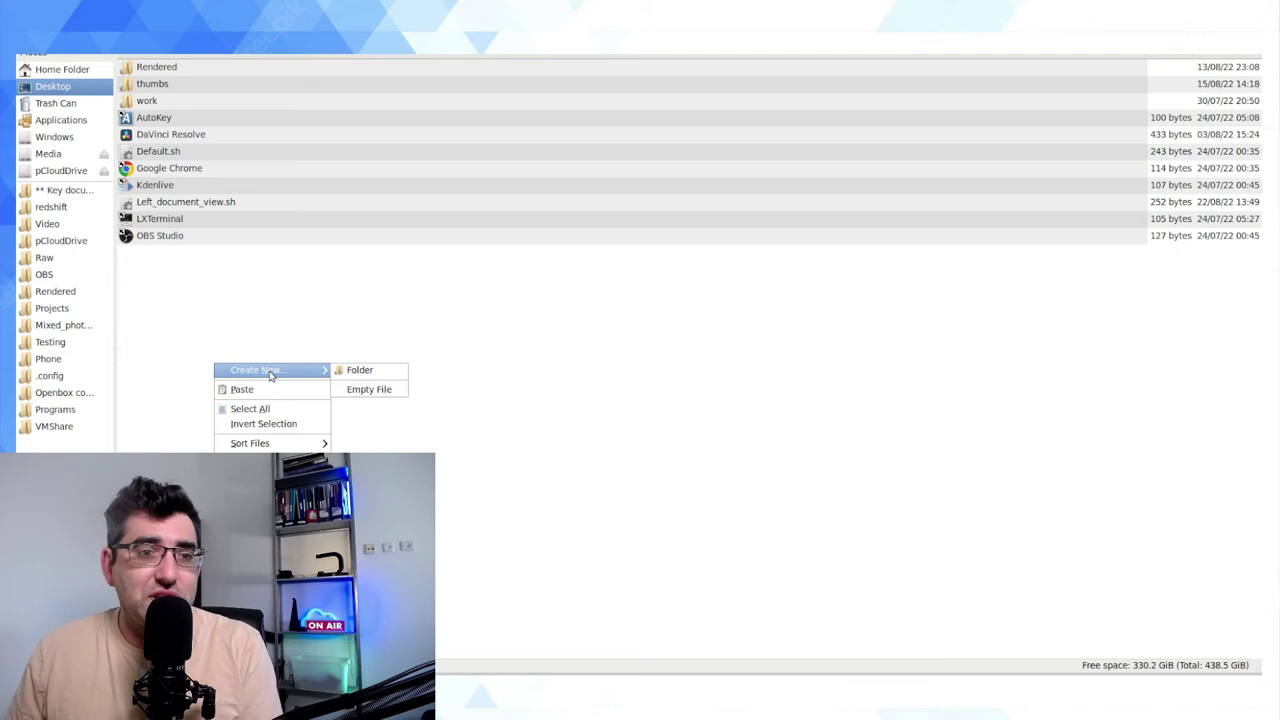
{"action": "left_click", "coordinate": [360, 369]}
{"action": "type", "text": "Mo"}
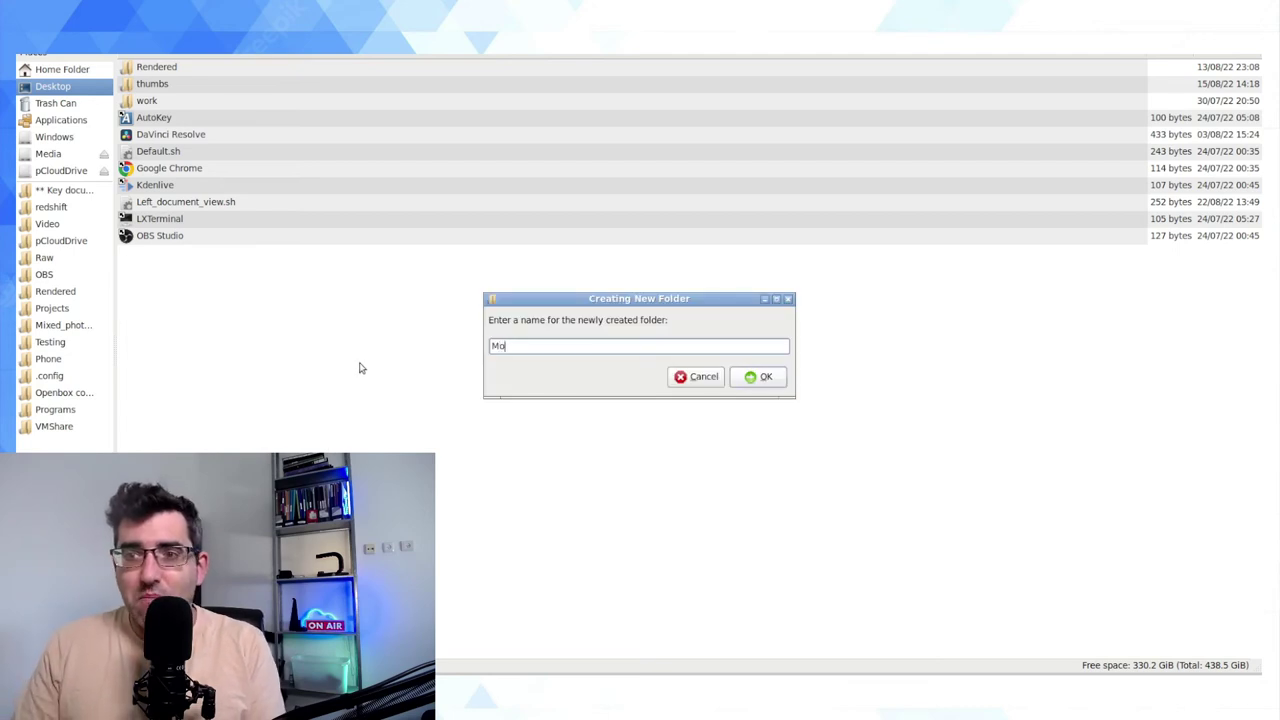
{"action": "type", "text": "nitor layout"}
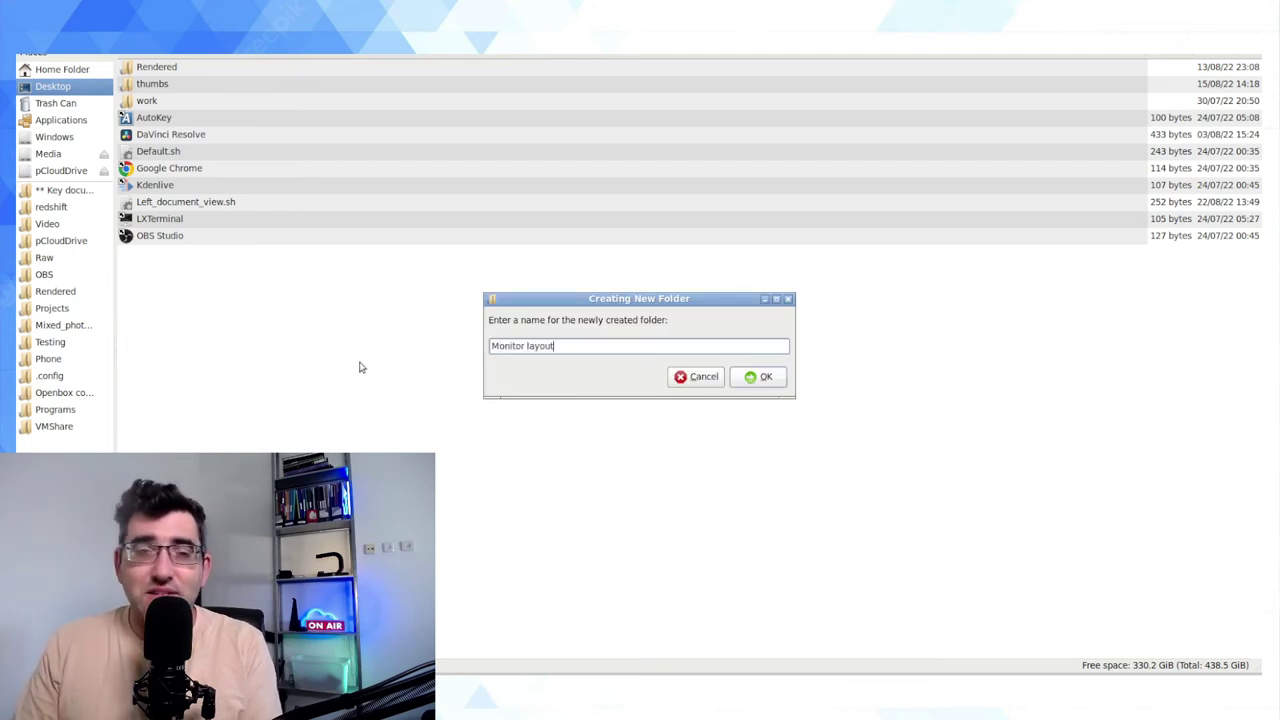
{"action": "type", "text": "s"}
{"action": "key", "text": "Return"}
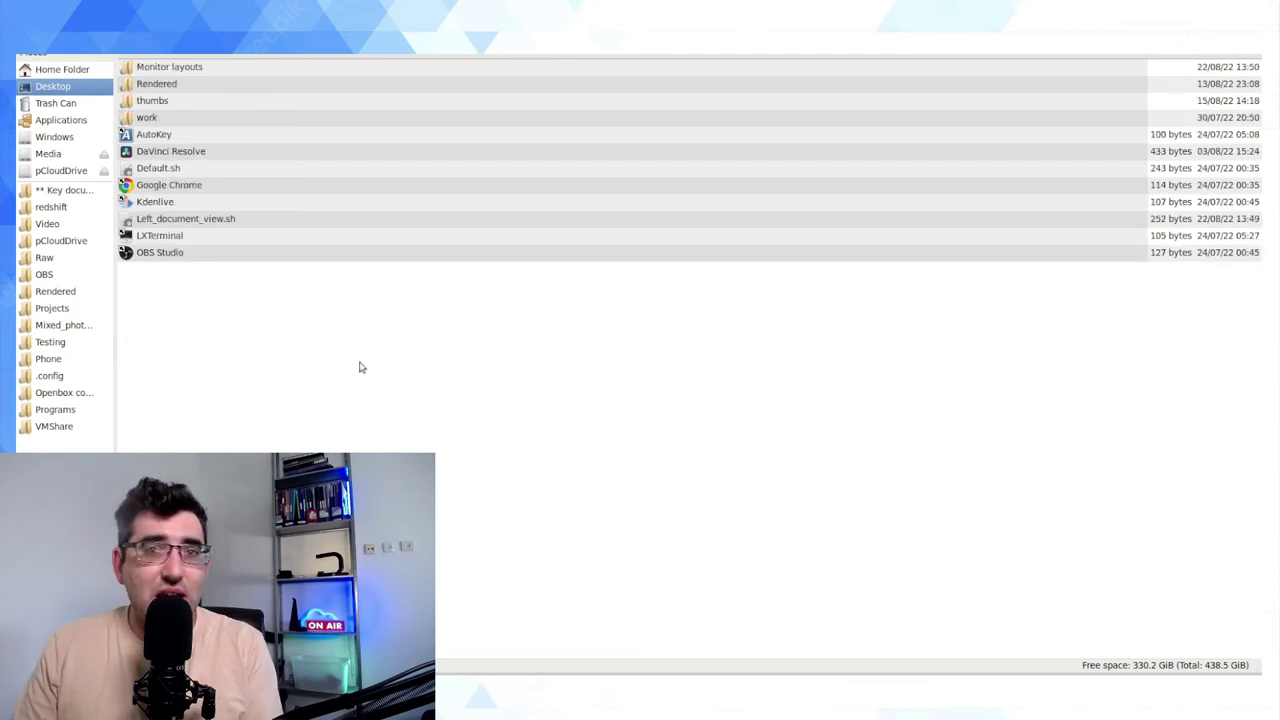
Move Default.sh and Left_document_view.sh into the Monitor layouts folder and open that folder
{"action": "left_click", "coordinate": [177, 222]}
{"action": "left_click", "coordinate": [165, 169], "text": "ctrl"}
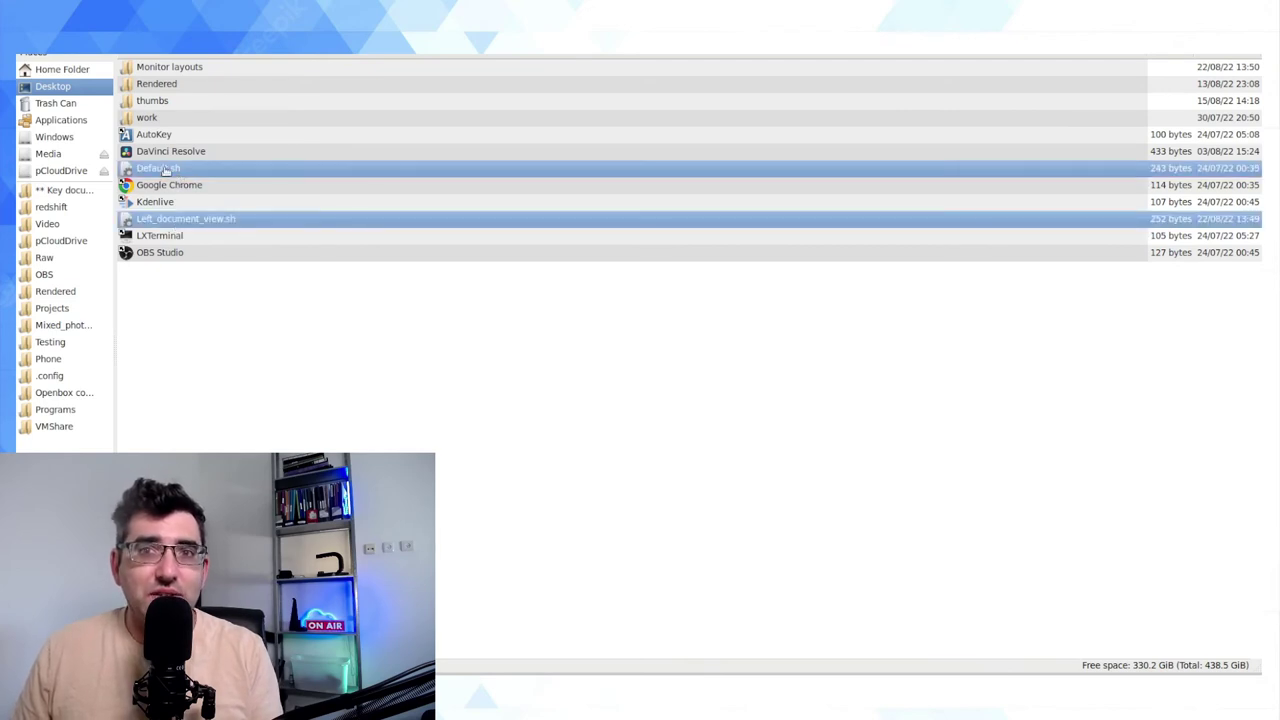
{"action": "left_click_drag", "start_coordinate": [165, 169], "coordinate": [198, 70]}
{"action": "double_click", "coordinate": [198, 69]}
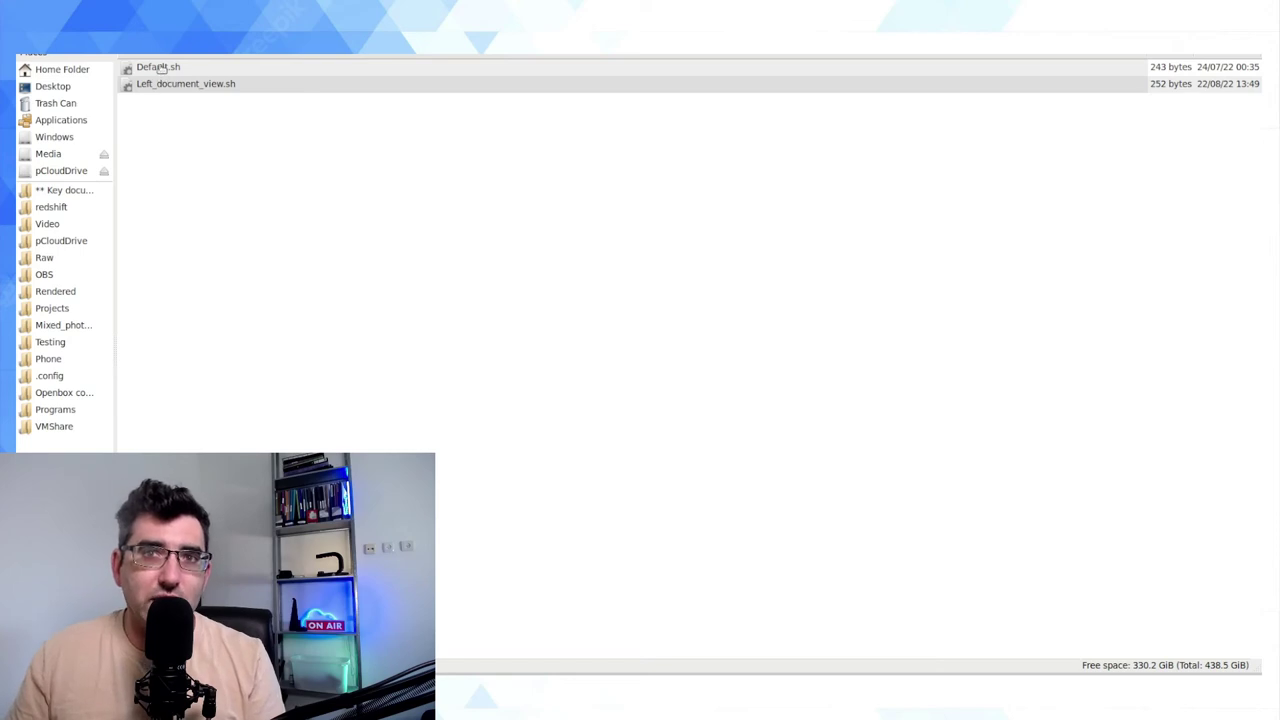
Open the Default.sh script in the Mousepad text editor and move its window fully into view
{"action": "right_click", "coordinate": [160, 66]}
{"action": "mouse_move", "coordinate": [240, 97]}
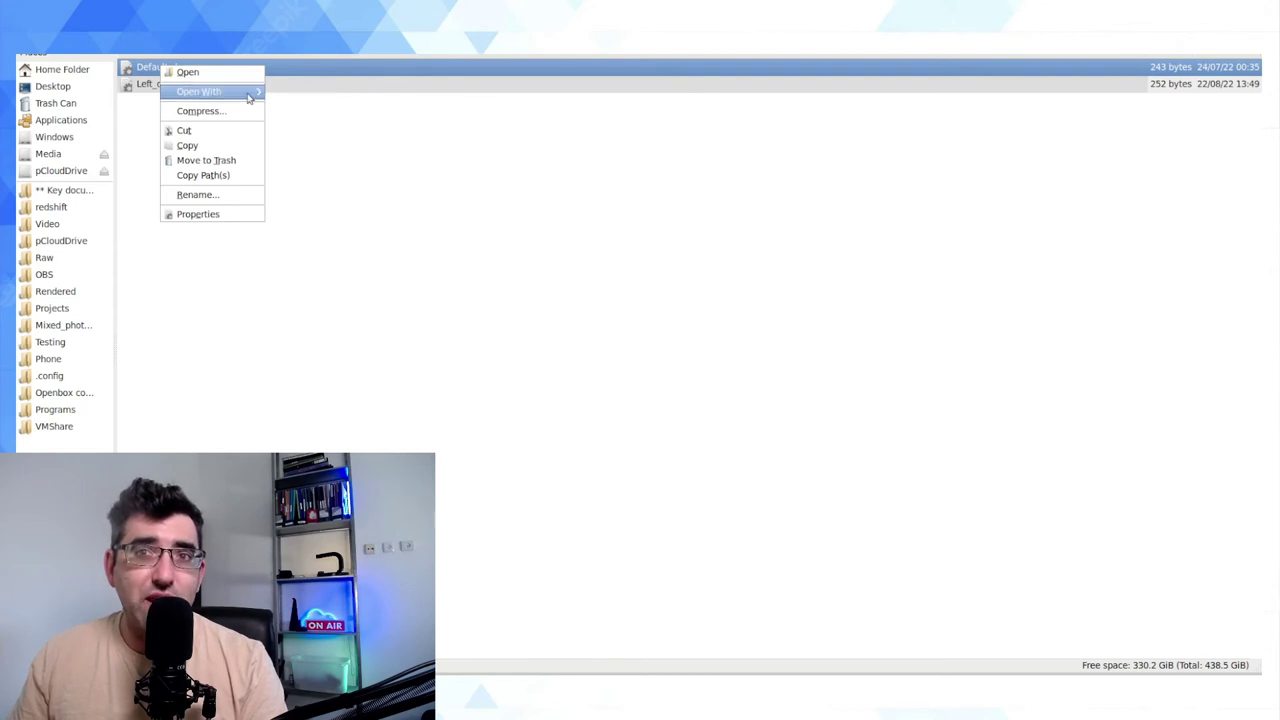
{"action": "left_click", "coordinate": [303, 166]}
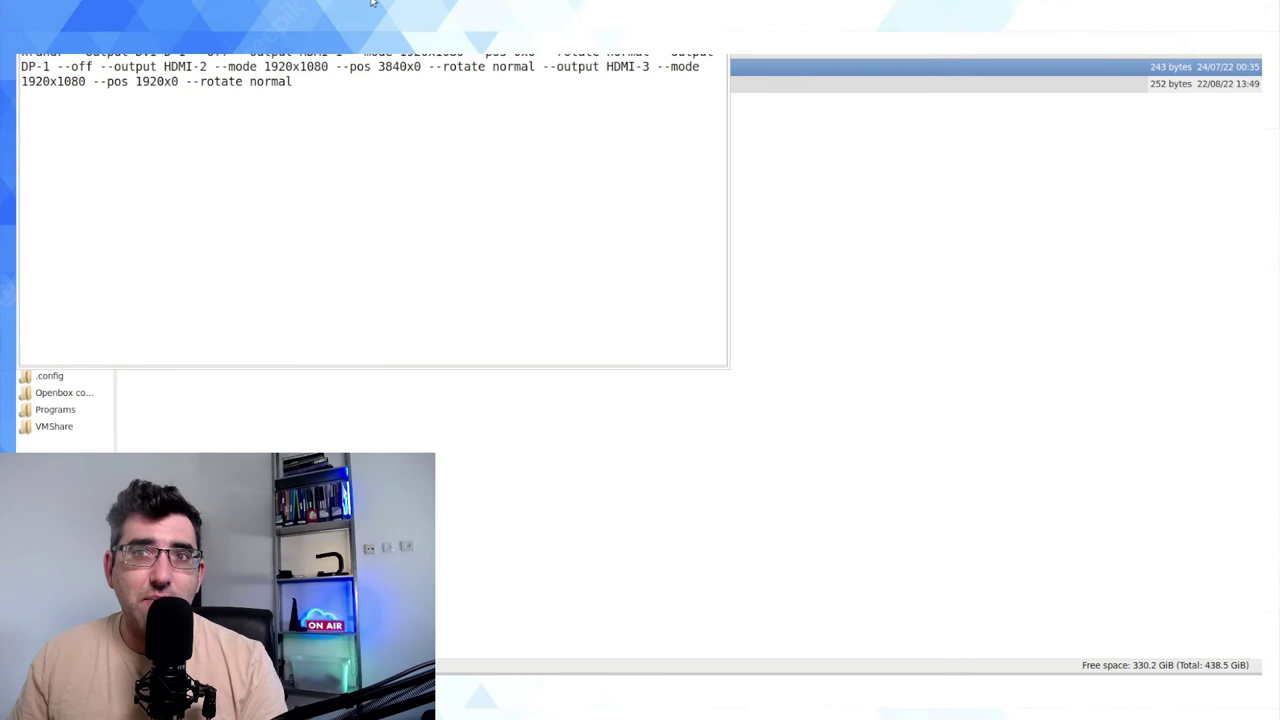
{"action": "left_click_drag", "start_coordinate": [371, 2], "coordinate": [711, 111]}
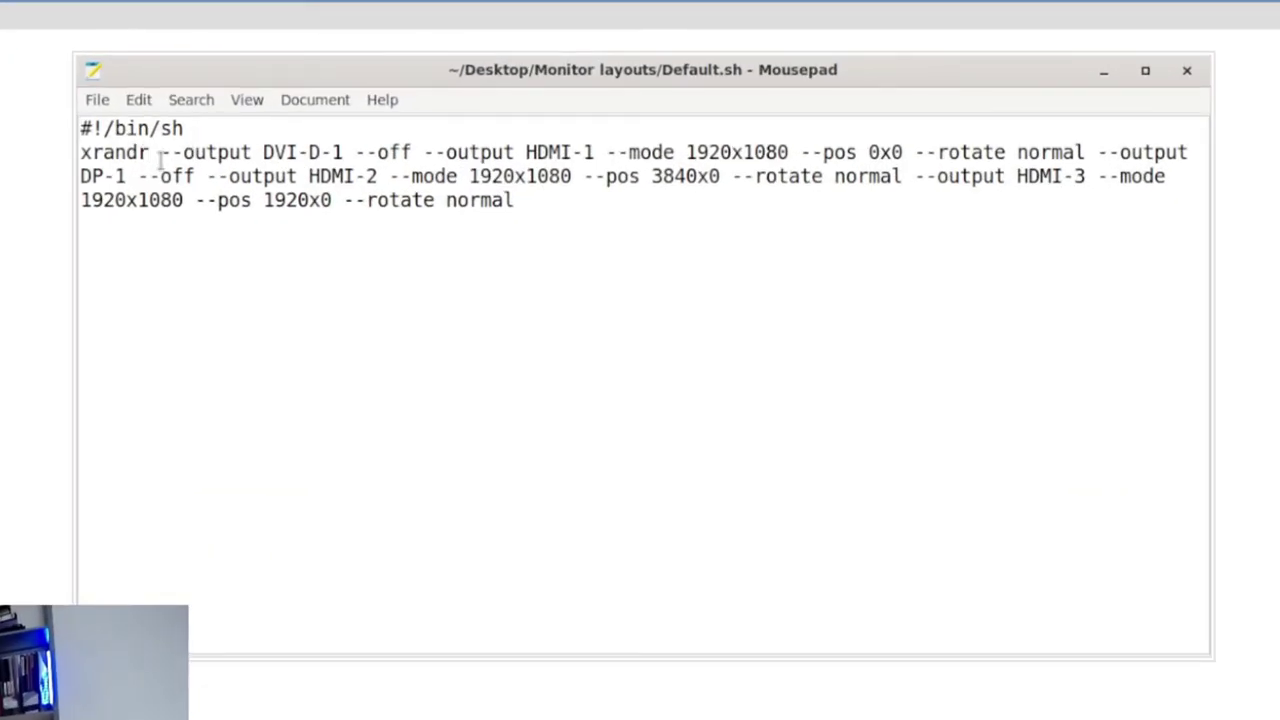
Examine the output, mode, position and rotation options of the xrandr command for each HDMI display in Default.sh
{"action": "left_click_drag", "start_coordinate": [160, 155], "coordinate": [779, 150]}
{"action": "left_click", "coordinate": [672, 184]}
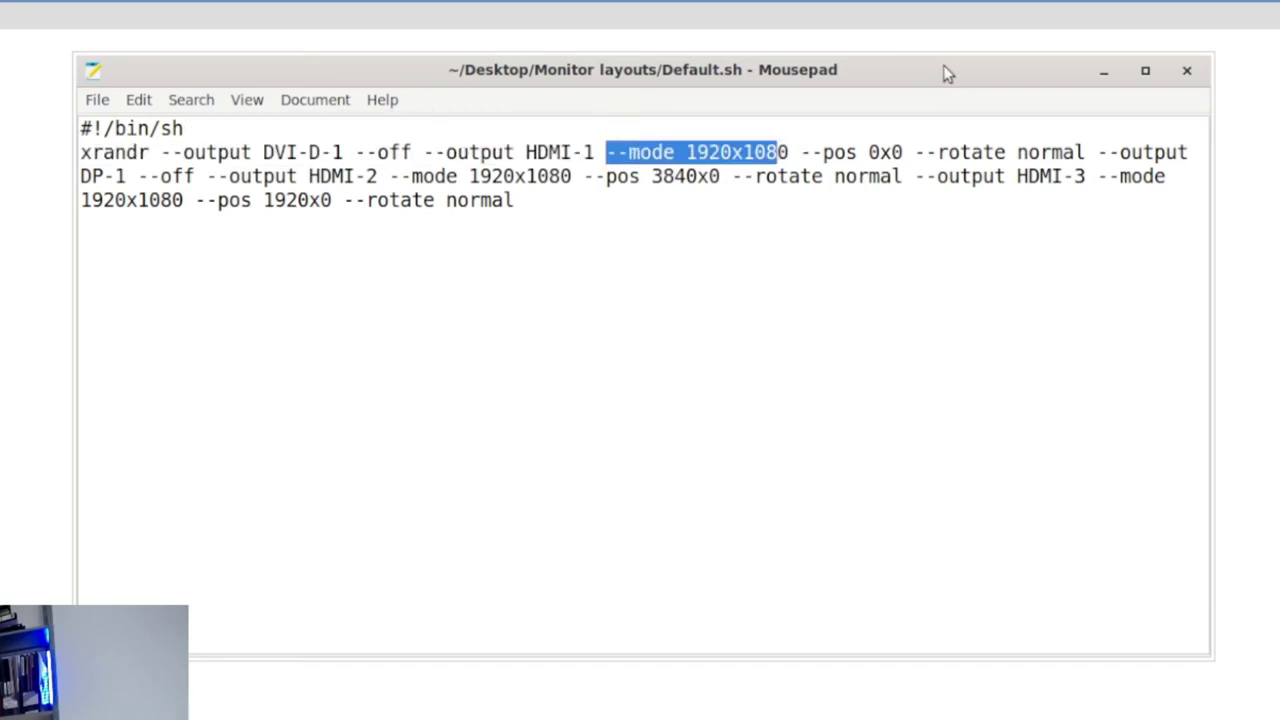
{"action": "left_click", "coordinate": [822, 222]}
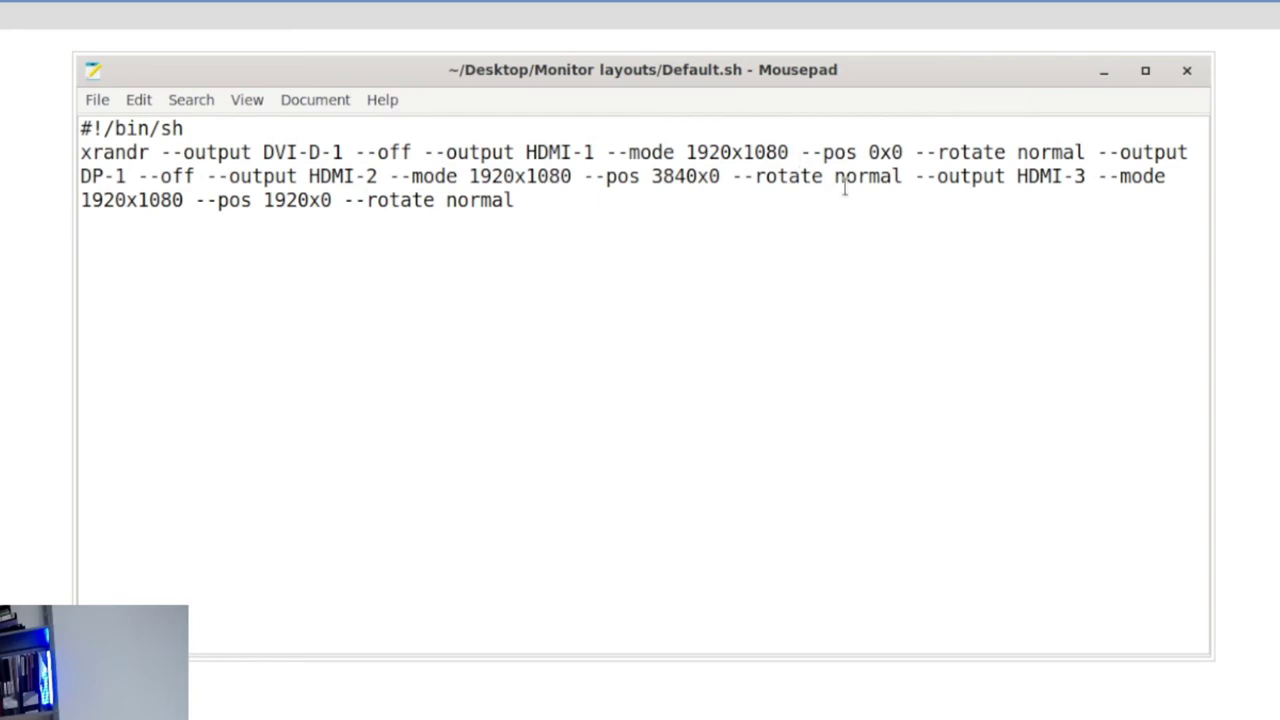
{"action": "left_click_drag", "start_coordinate": [921, 158], "coordinate": [1077, 152]}
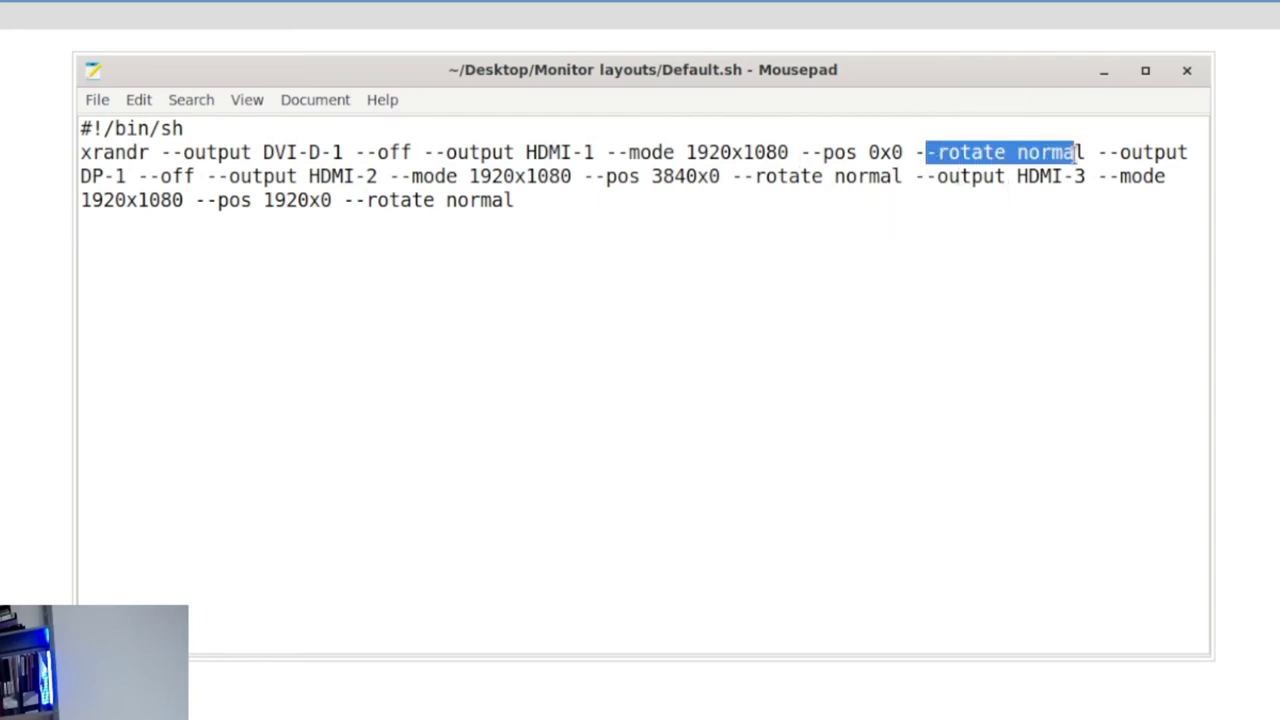
{"action": "left_click", "coordinate": [1157, 172]}
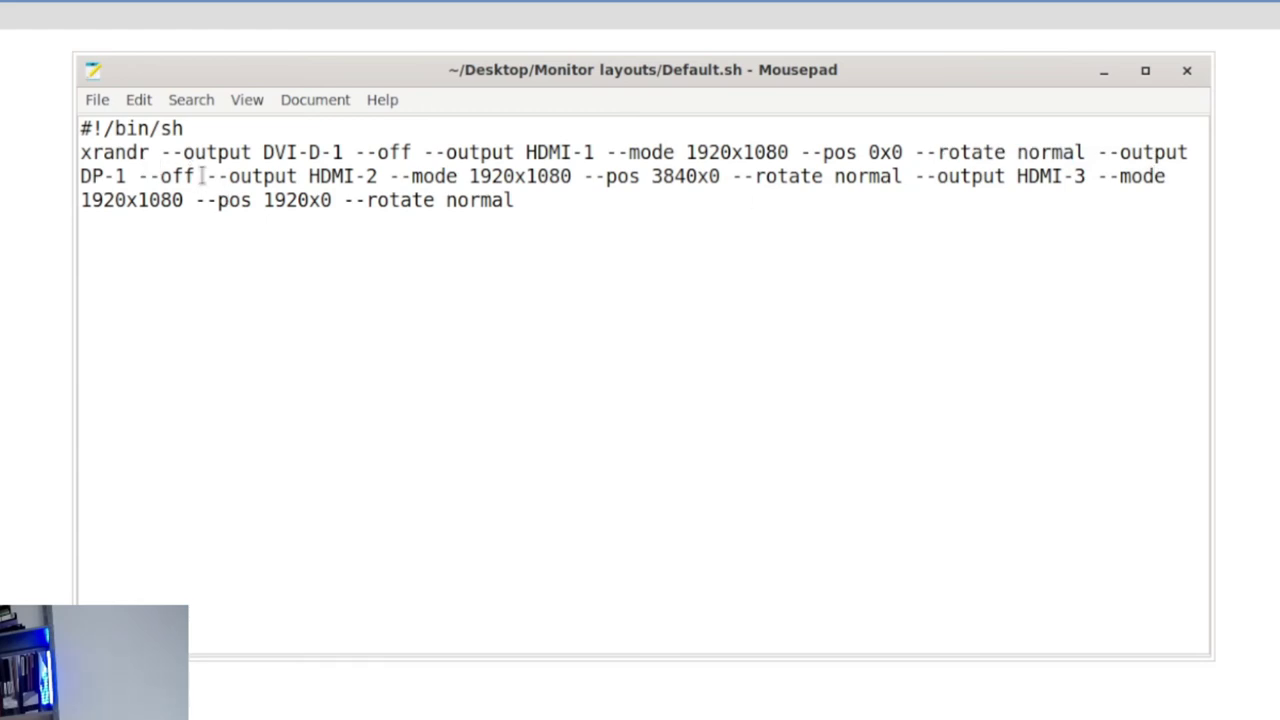
{"action": "left_click_drag", "start_coordinate": [196, 176], "coordinate": [380, 170]}
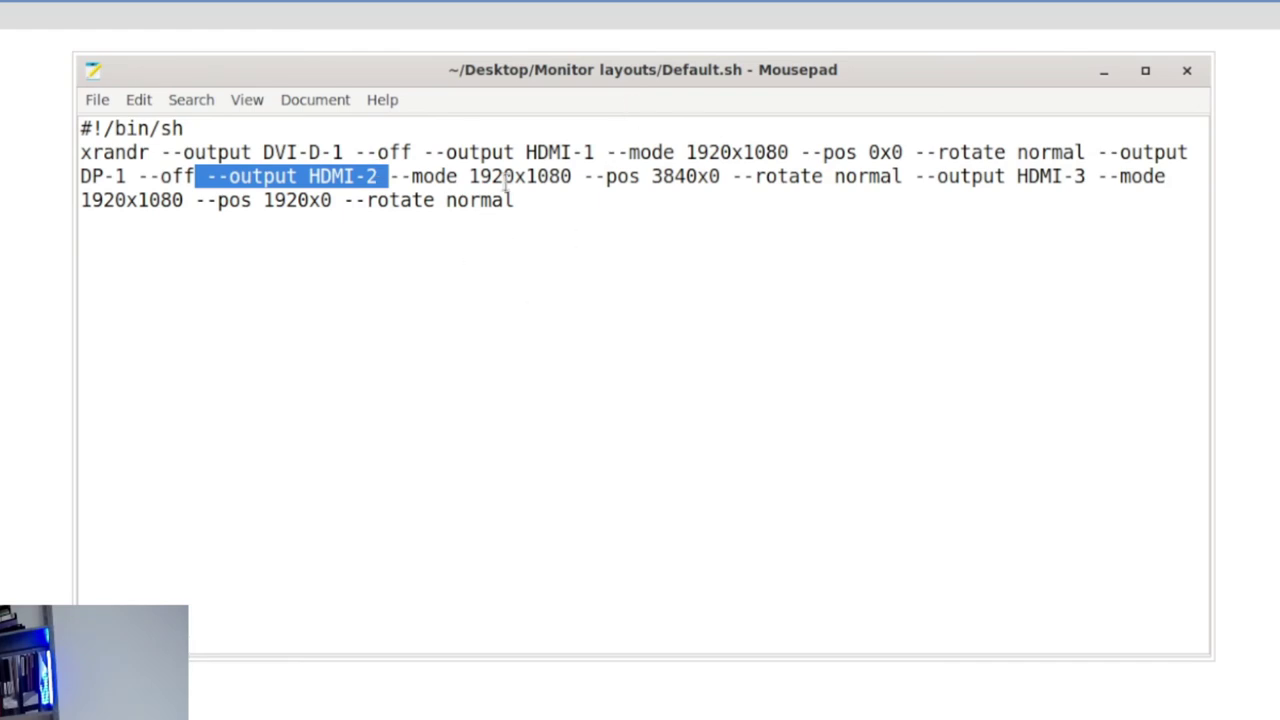
{"action": "left_click", "coordinate": [500, 218]}
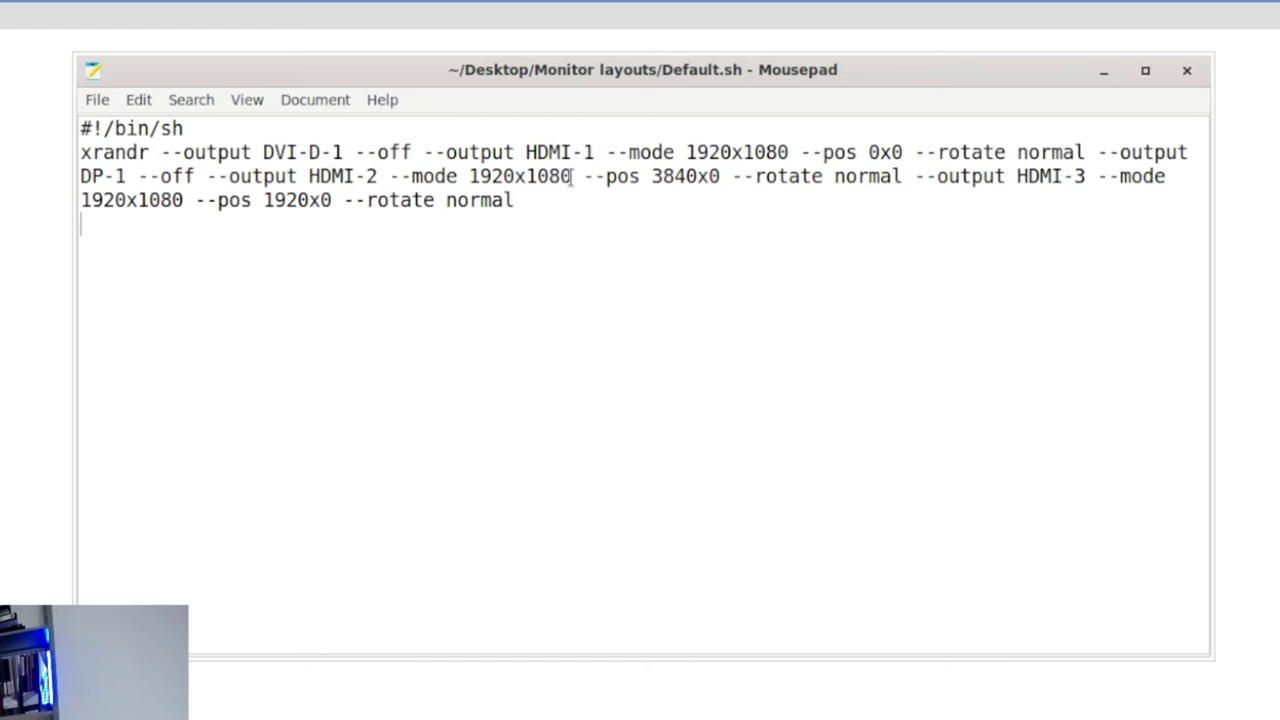
{"action": "left_click_drag", "start_coordinate": [583, 176], "coordinate": [720, 176]}
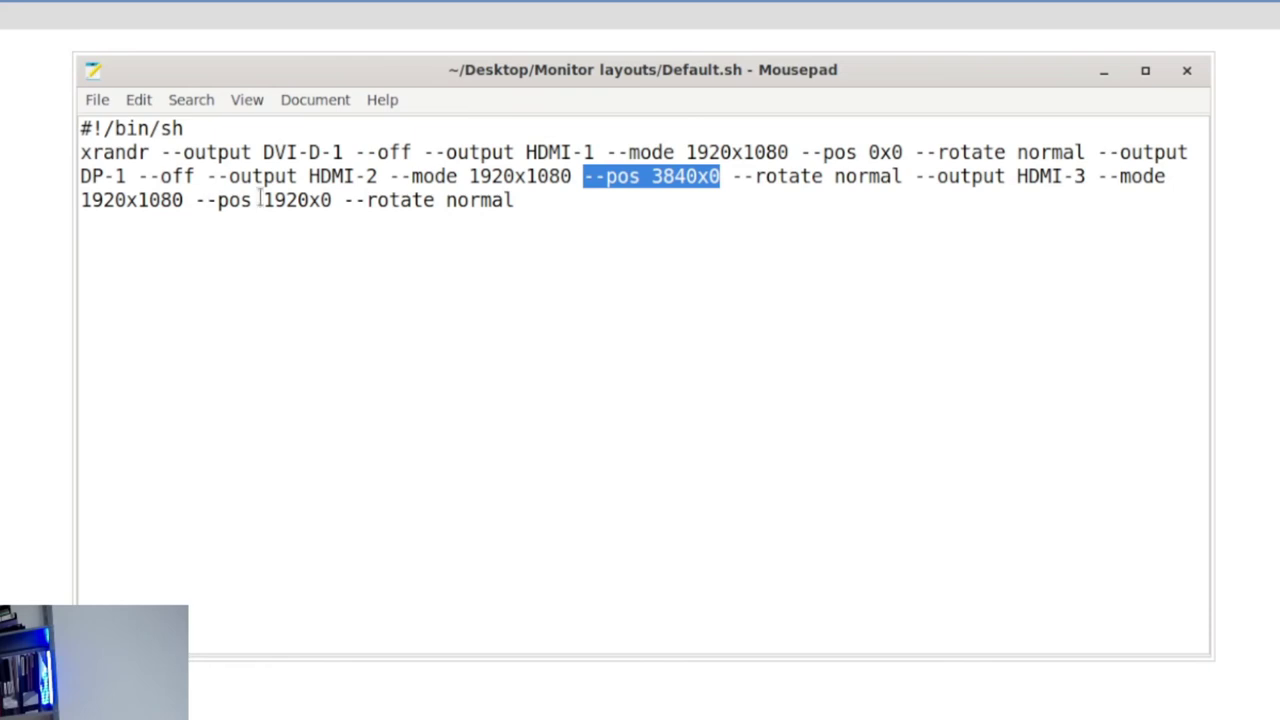
{"action": "left_click_drag", "start_coordinate": [263, 200], "coordinate": [297, 200]}
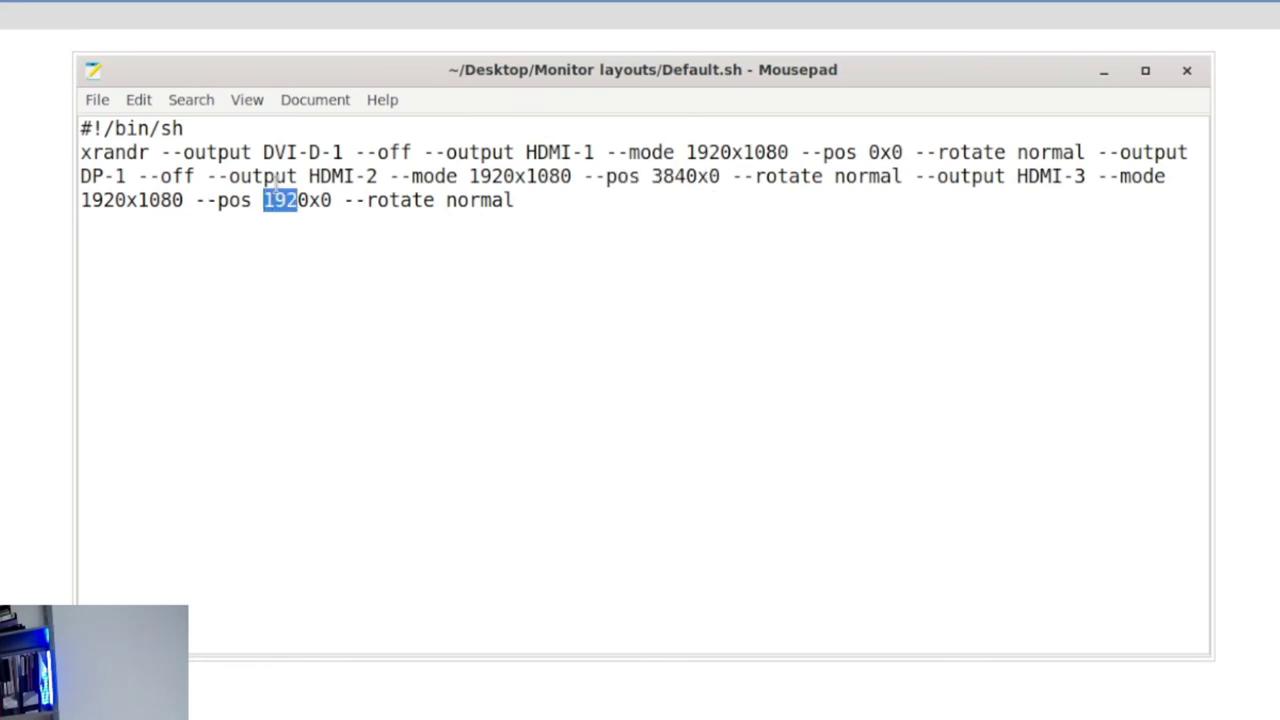